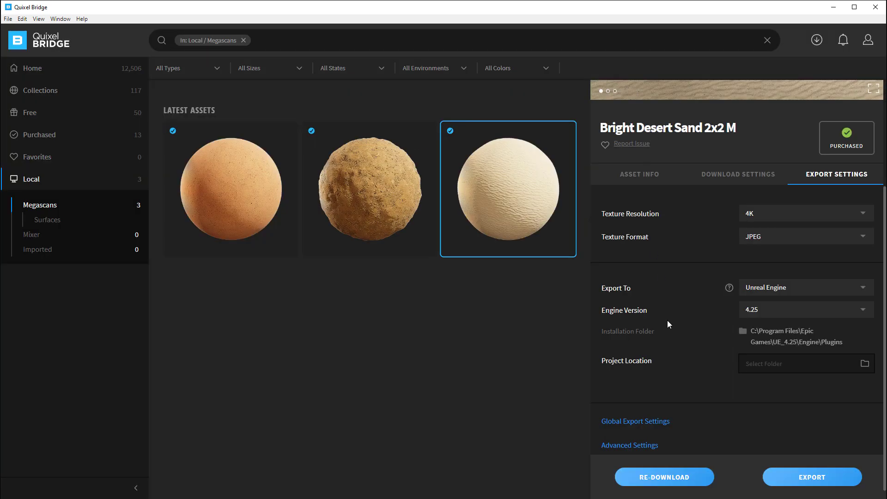
Step: Browse the UE 4.25 installation folder to Engine > Plugins and locate MegascansPlugin
click(810, 480)
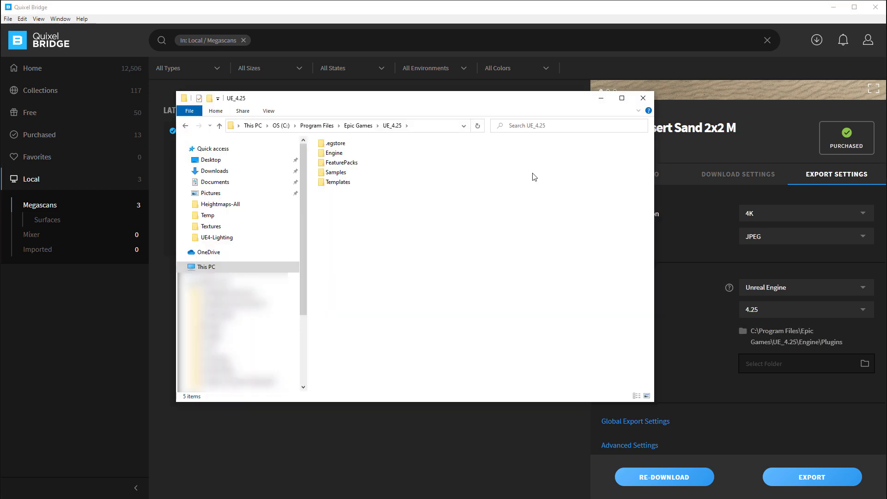
click(429, 126)
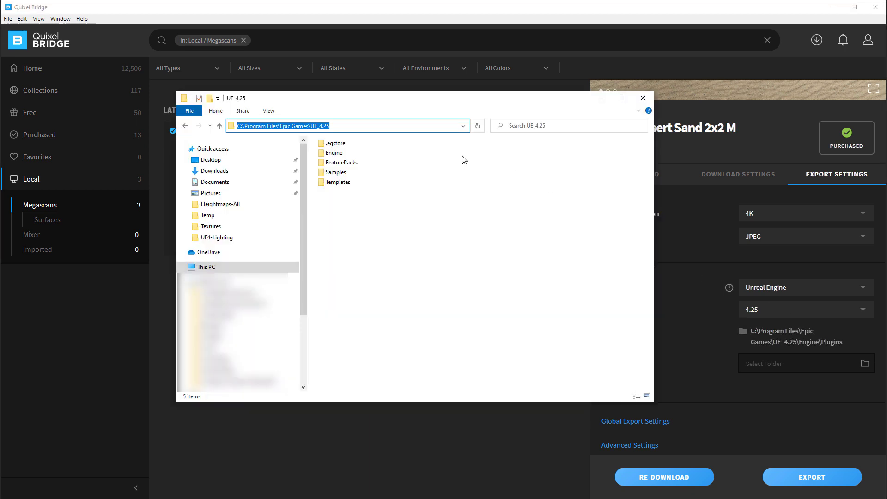
double_click(337, 153)
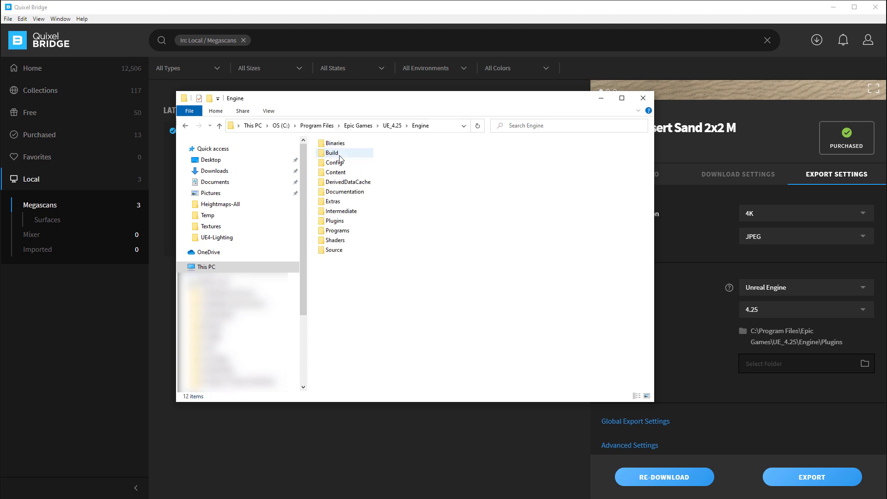
double_click(339, 222)
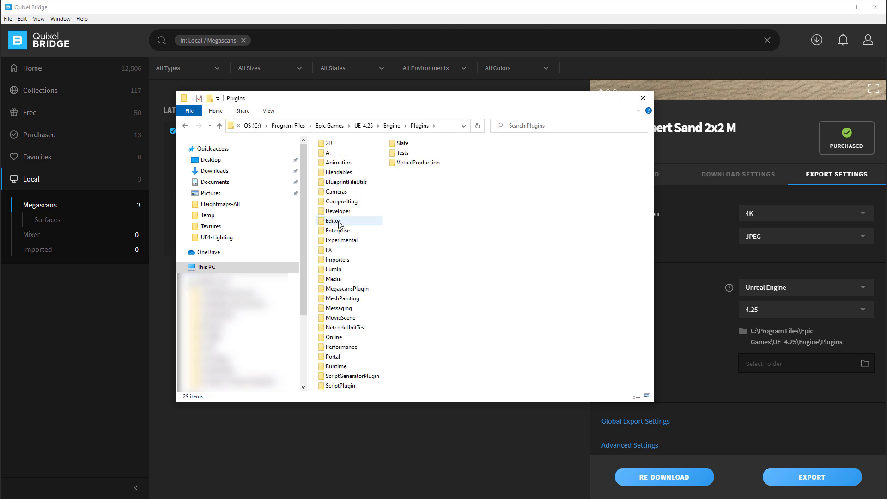
click(361, 290)
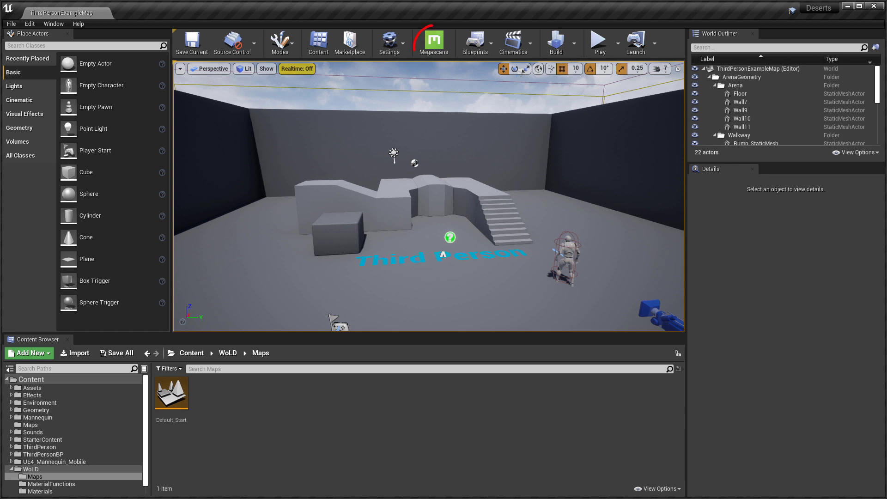
Step: Check the Megascans plugin settings, then show the top-level Content folders before returning to Bridge
click(434, 45)
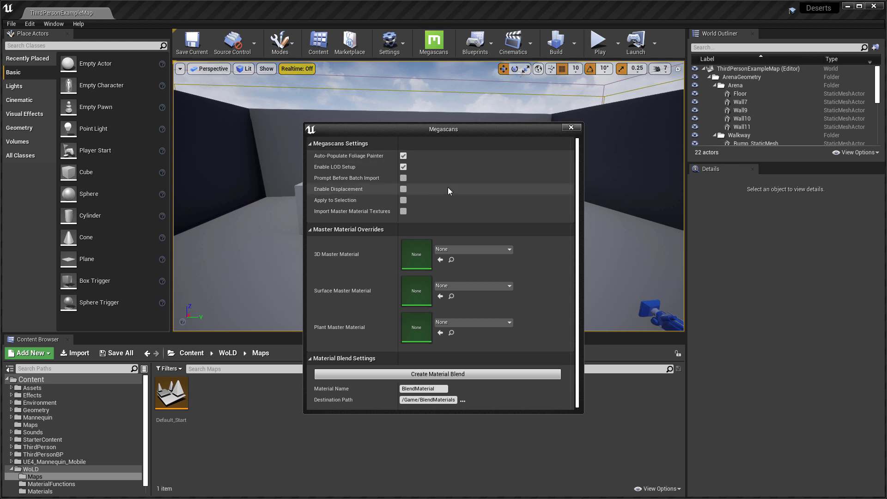
click(571, 127)
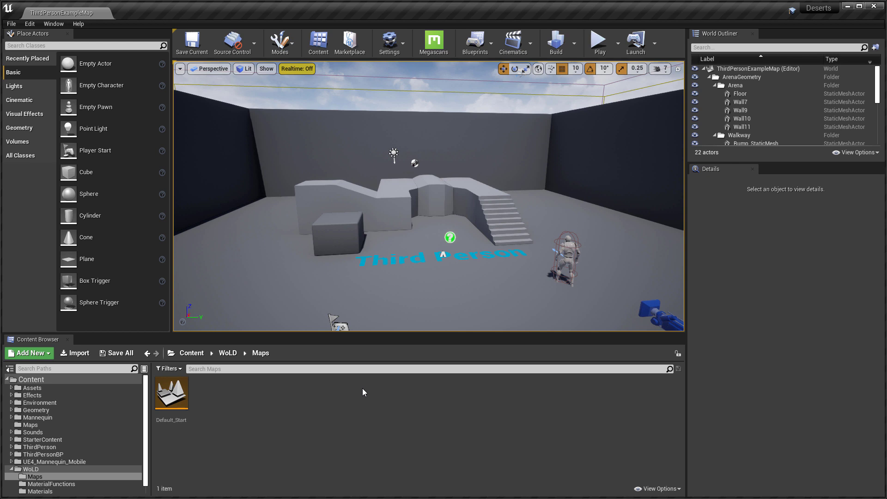
click(12, 469)
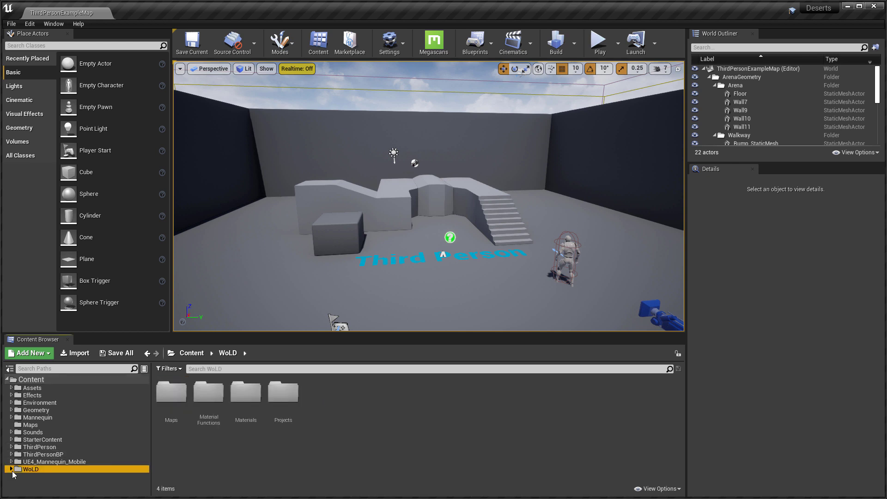
click(235, 467)
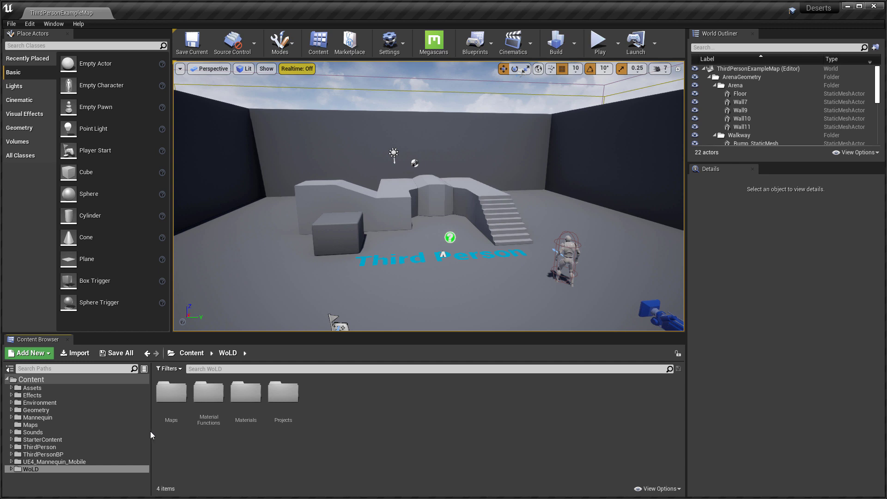
click(109, 378)
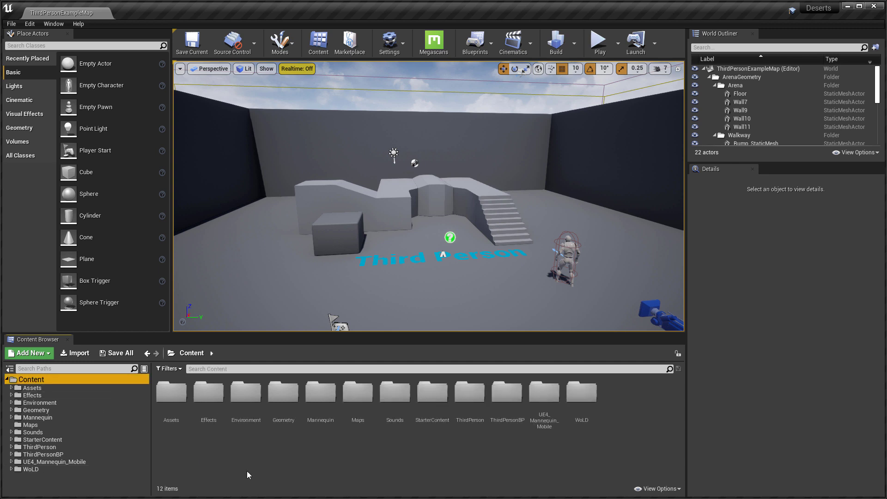
key(alt+Tab)
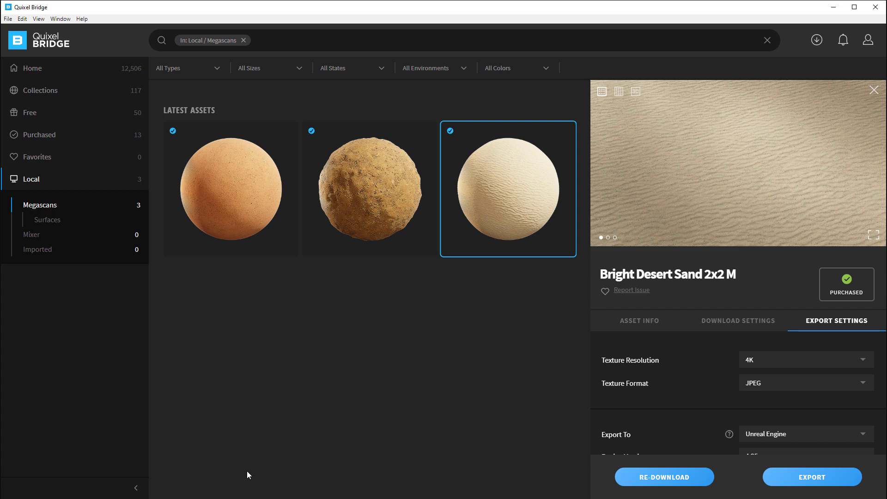
Step: Export Bright Desert Sand 2x2 M to Unreal with its 4K JPEG export settings
scroll(661, 337, down, 3)
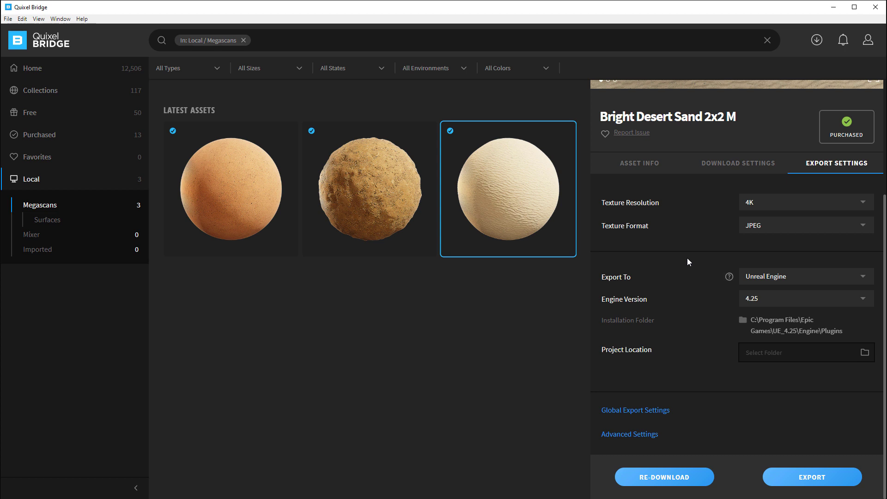
click(815, 480)
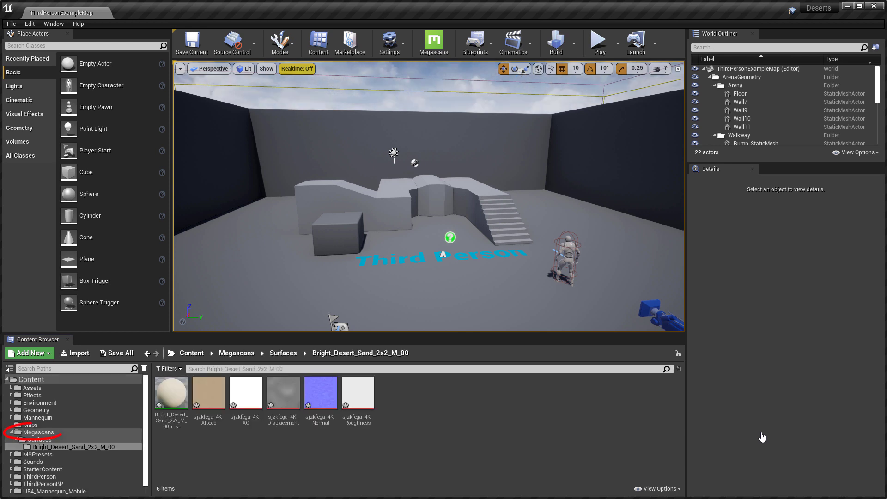
Step: Open and inspect the Bright_Desert_Sand_2x2_M_00 material instance under Megascans > Surfaces
click(88, 432)
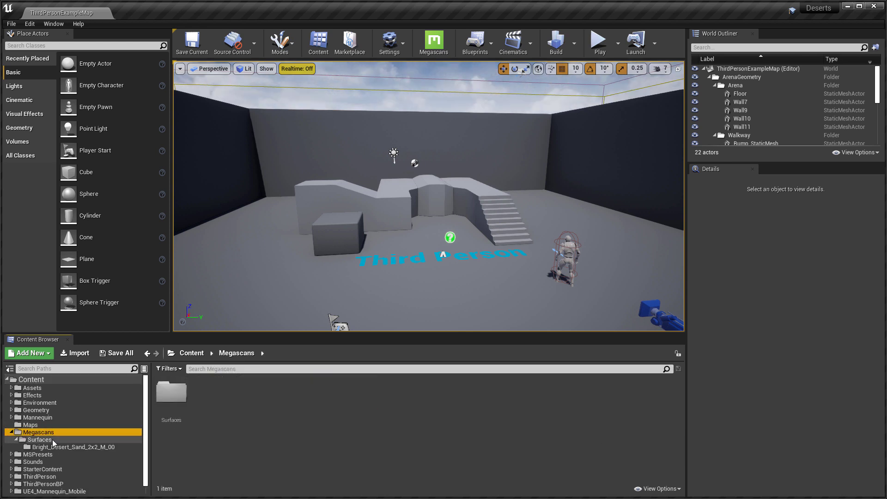
click(52, 440)
click(42, 447)
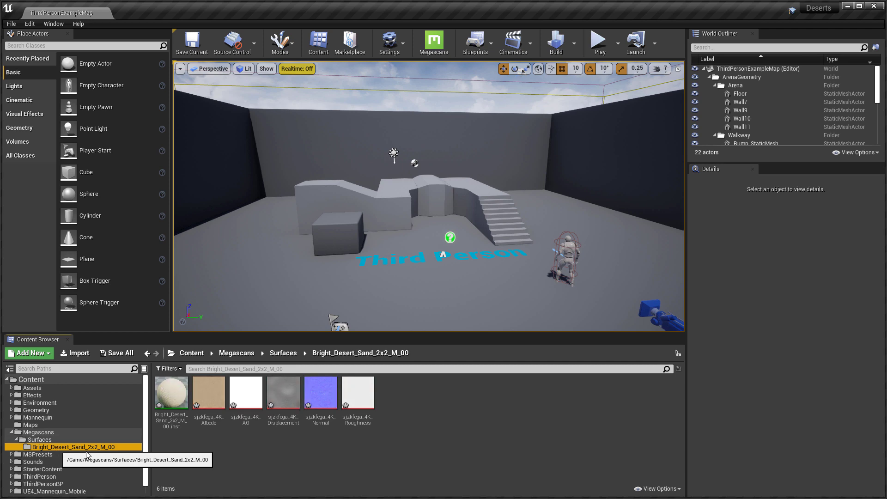
double_click(166, 403)
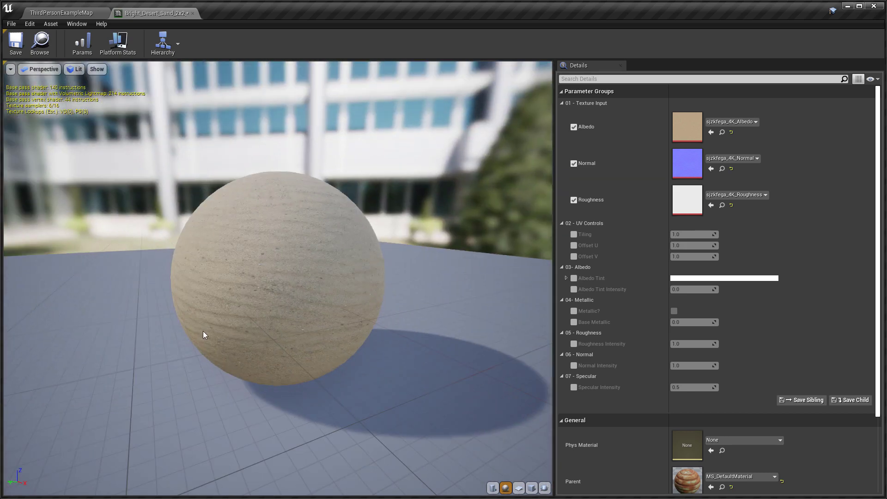
click(193, 13)
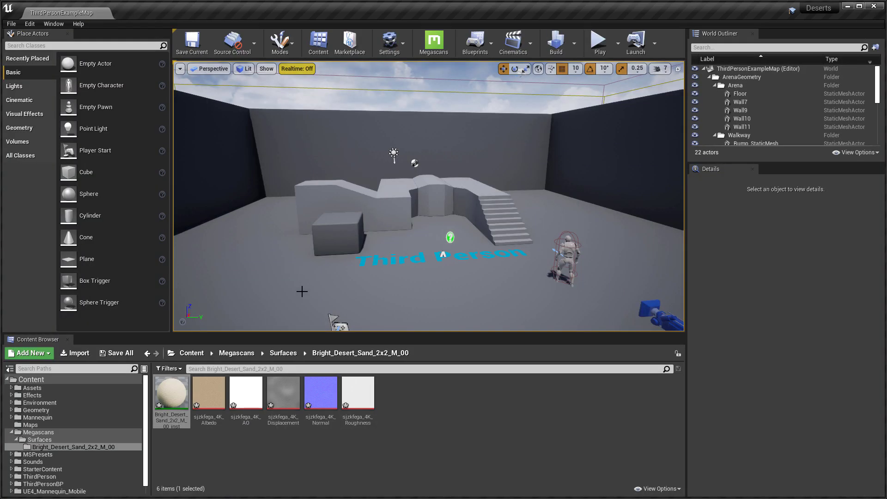
Step: Inspect the MS_DefaultMaterial node graph in MSPresets, including its UV Controls and Albedo groups
click(45, 439)
click(41, 455)
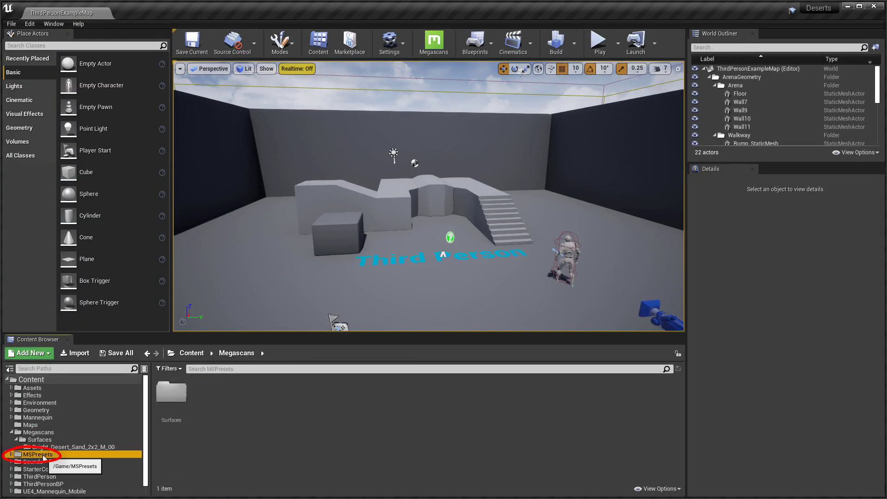
double_click(163, 399)
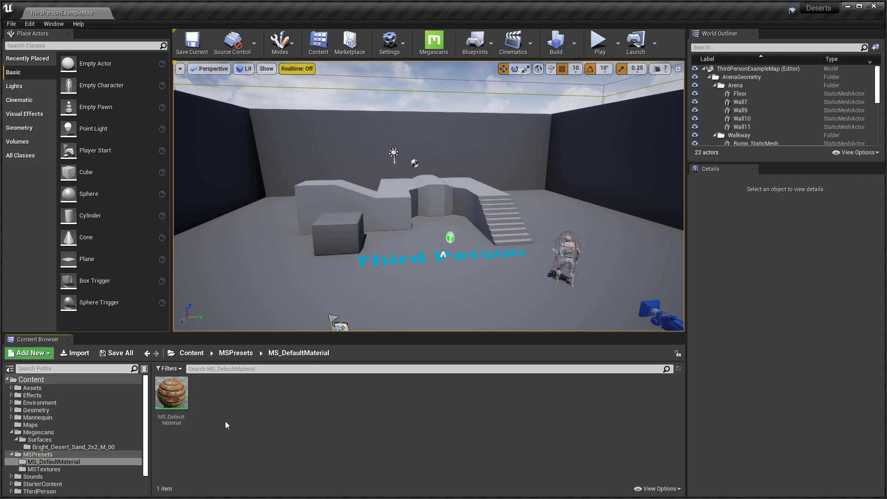
click(181, 395)
double_click(181, 396)
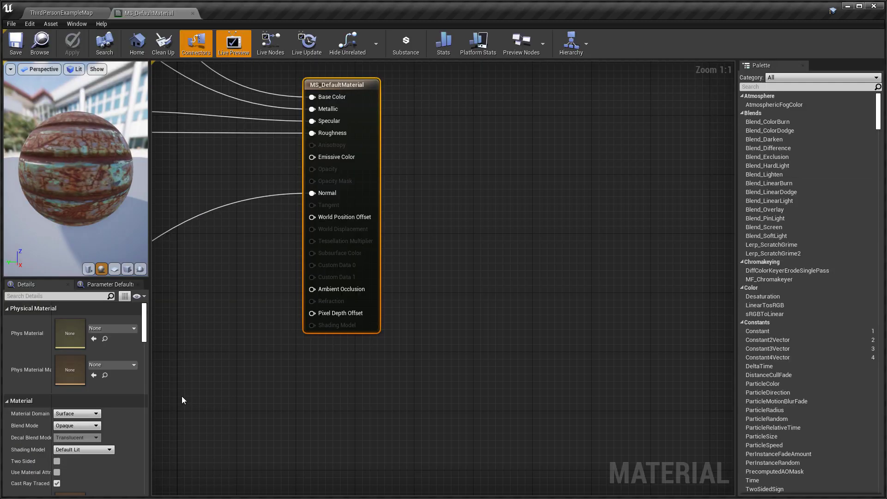
right_drag(210, 343, 480, 366)
scroll(480, 366, down, 2)
scroll(574, 293, up, 2)
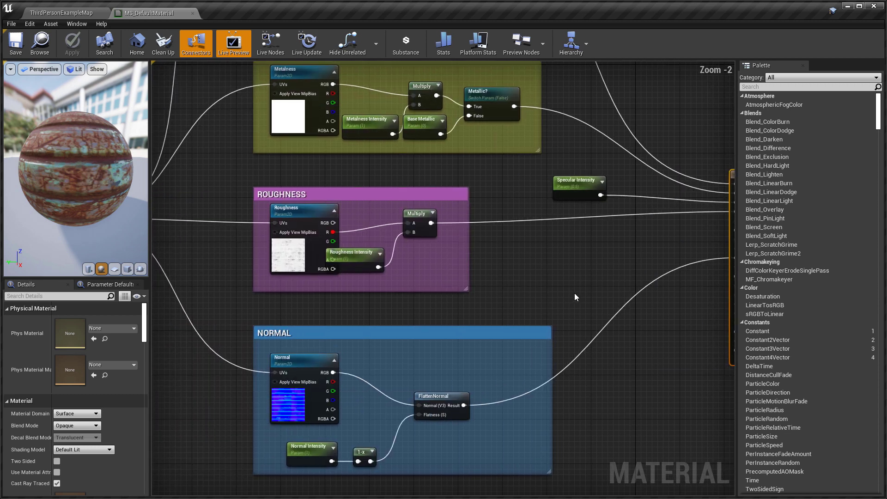
scroll(575, 293, down, 5)
scroll(497, 337, up, 3)
right_drag(497, 332, 621, 381)
scroll(621, 381, down, 1)
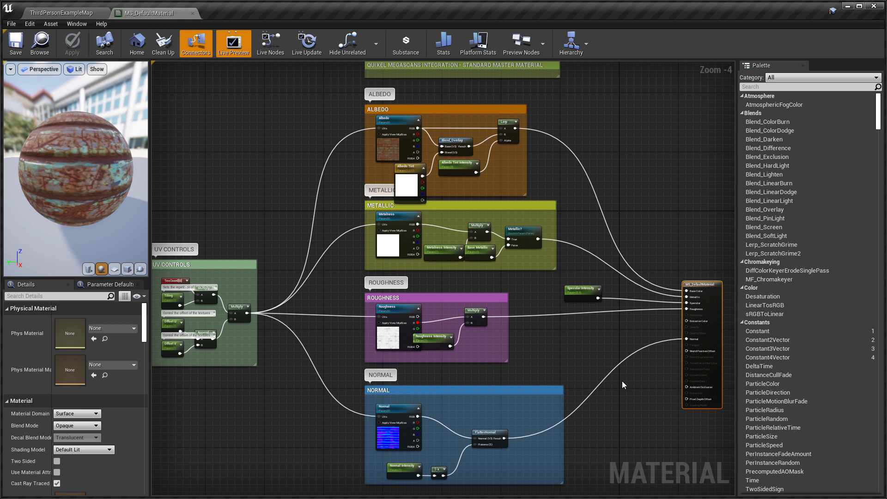
click(192, 13)
Step: Export the Sand 2x2 M and Desert Sand surfaces to Unreal
key(alt+Tab)
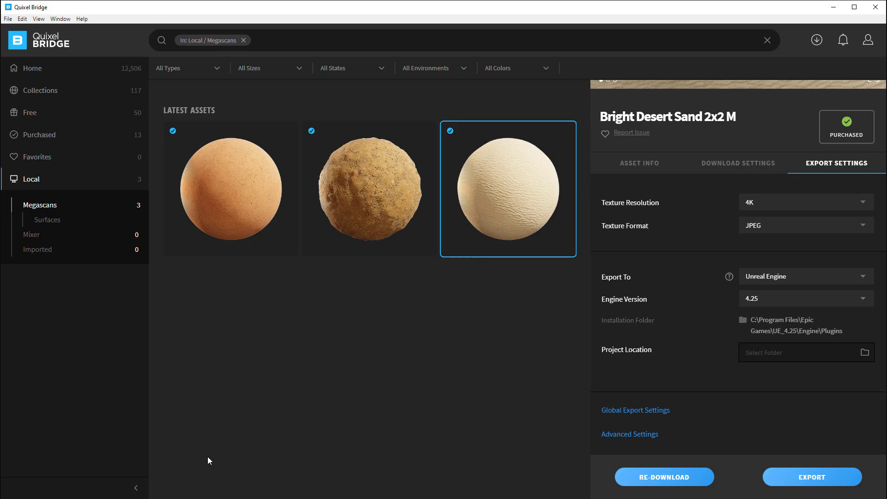
click(208, 460)
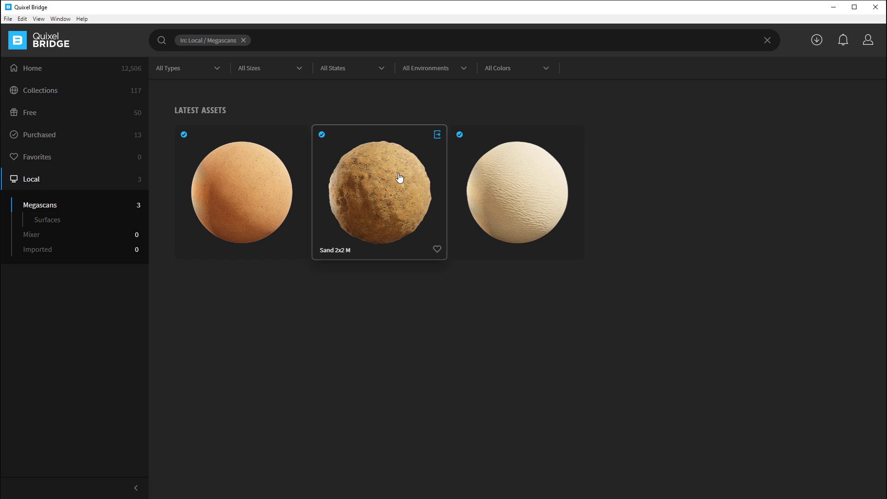
click(437, 135)
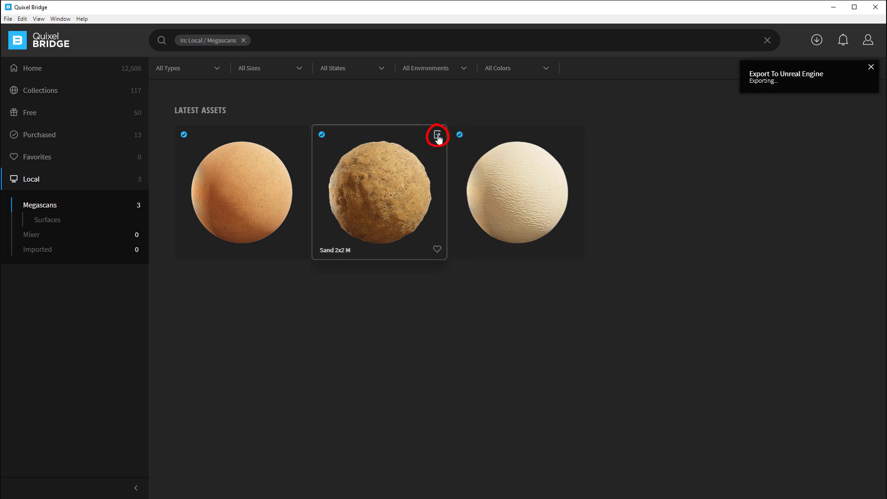
click(299, 136)
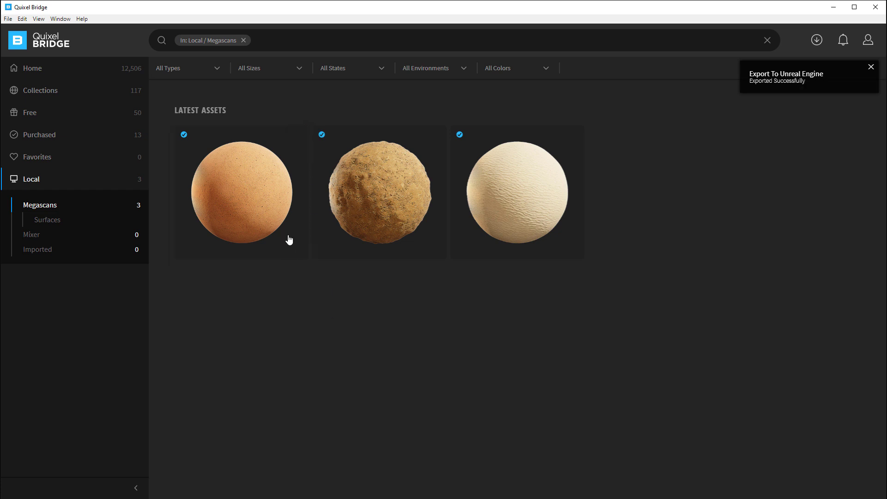
Step: Review Desert Sand's export and global export settings, then close its details
click(271, 212)
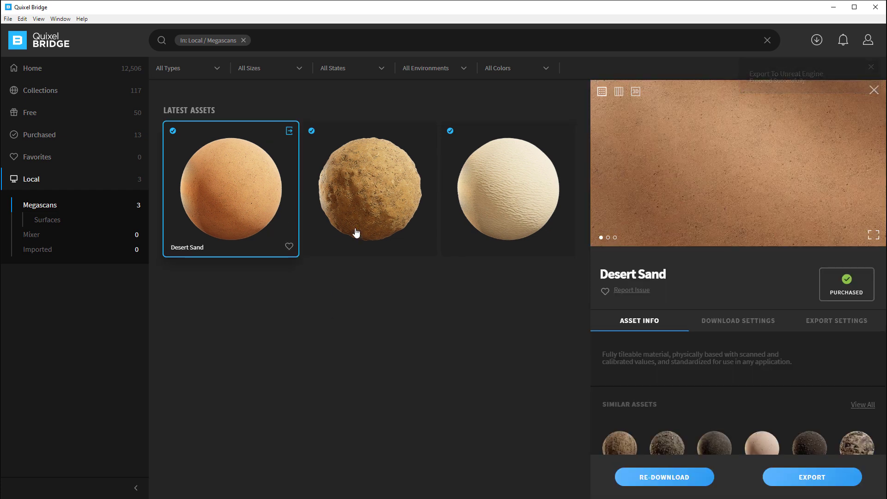
click(822, 318)
scroll(714, 301, down, 3)
click(649, 410)
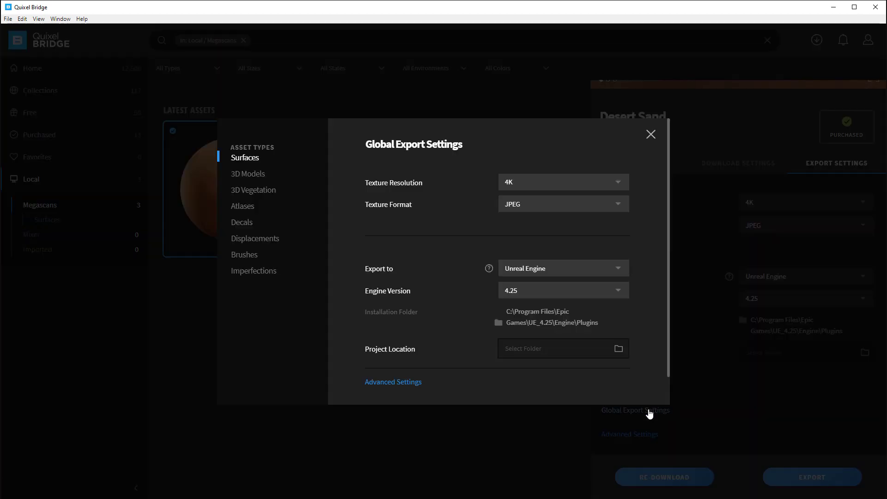
click(651, 135)
click(509, 337)
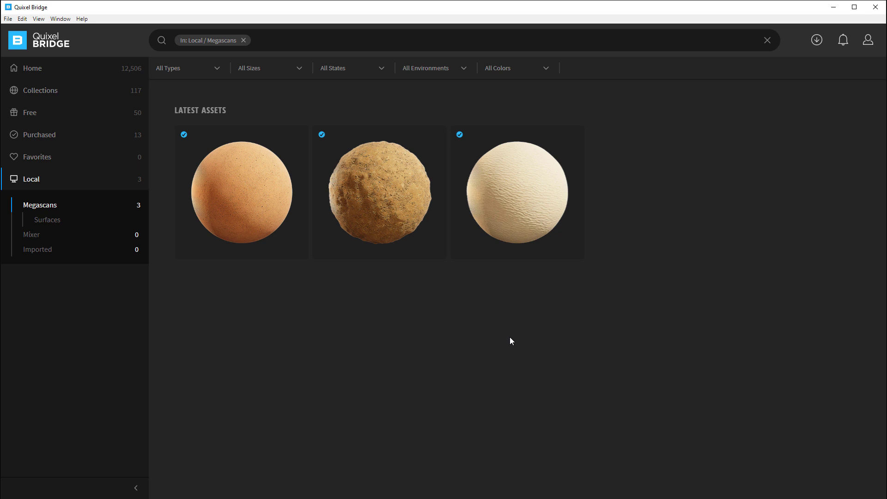
key(alt+Tab)
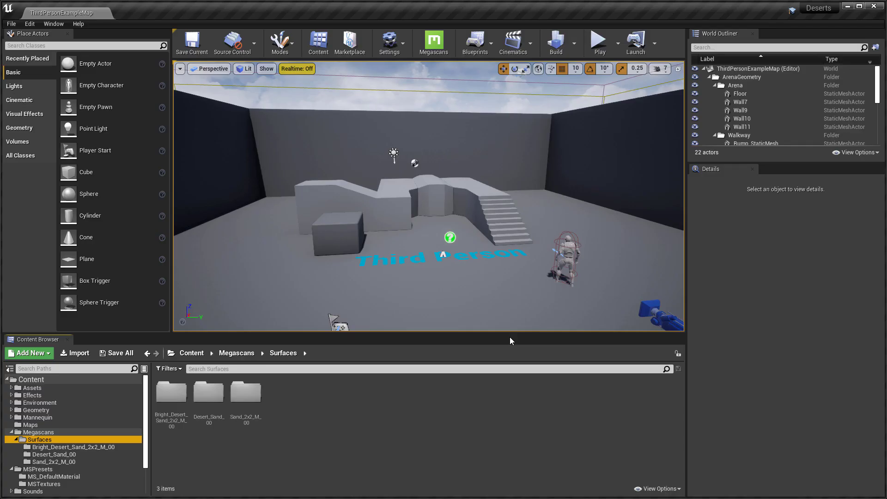
Step: Browse the Bright_Desert_Sand_2x2_M_00, Desert_Sand_00 and Sand_2x2_M_00 folders to check their textures
click(97, 447)
click(58, 455)
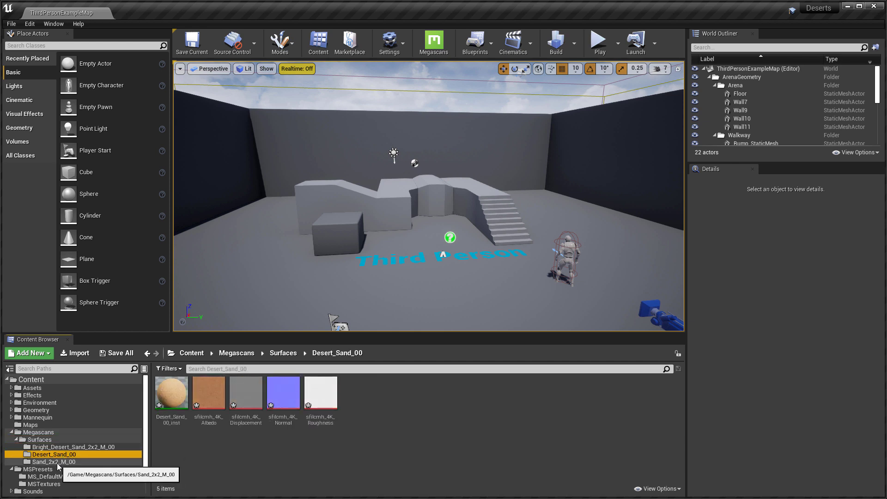
click(59, 462)
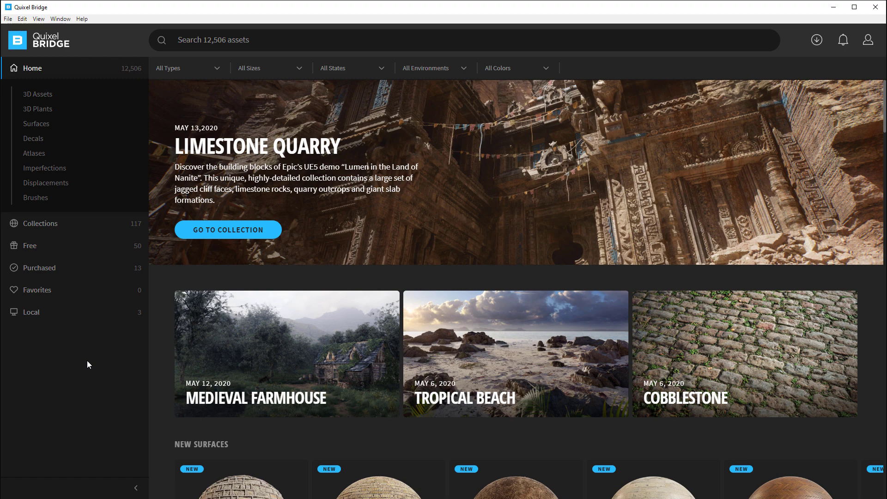
Step: Search the library for 'skull' and open the Ram Skull asset's details
click(245, 40)
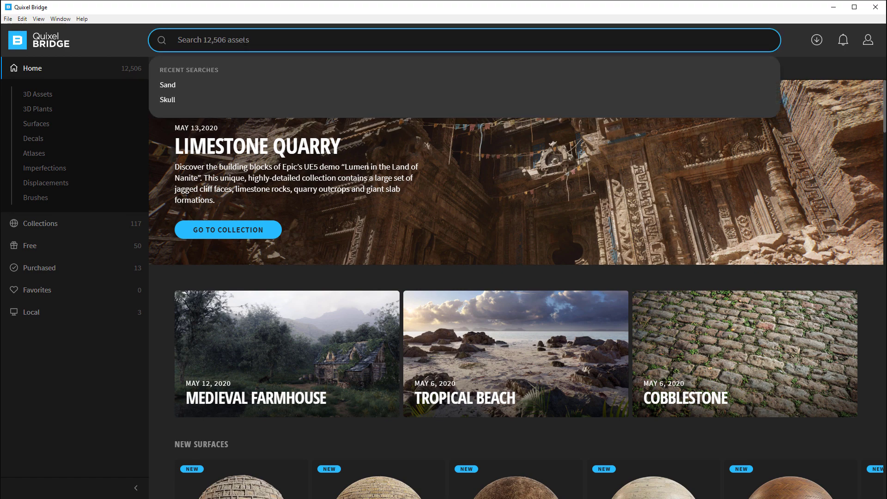
text(skull)
key(Return)
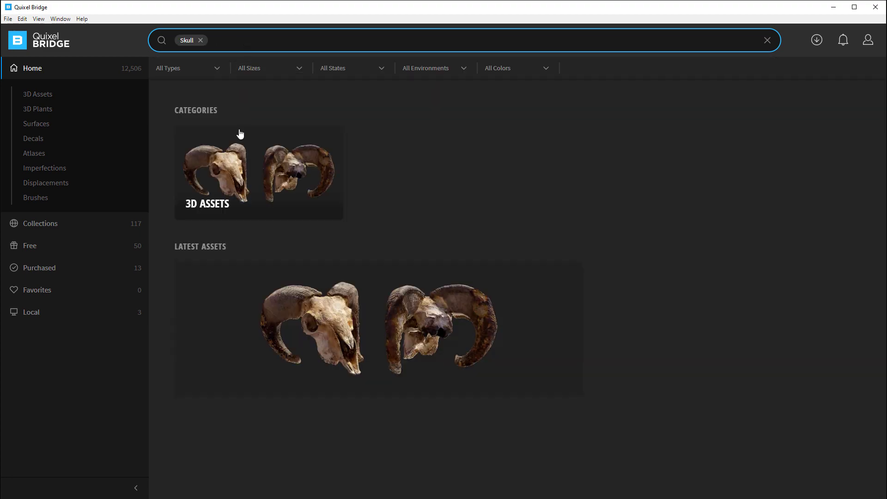
click(303, 314)
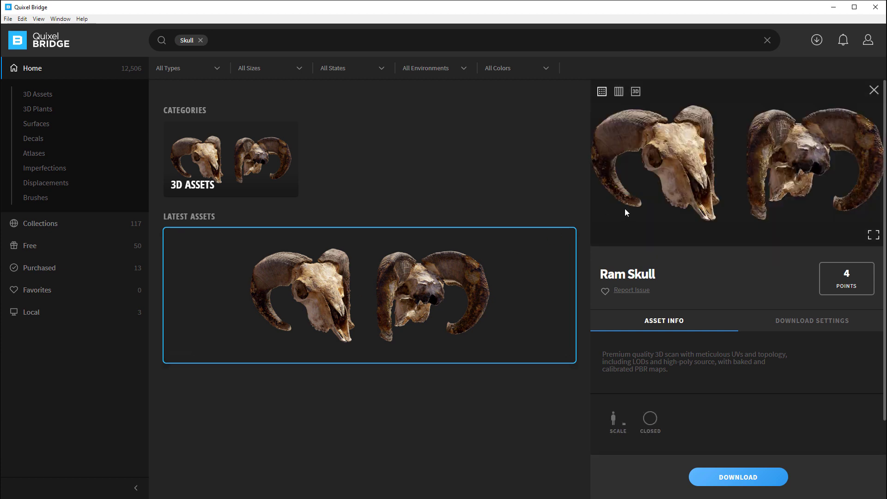
Step: Rotate the Ram Skull in a fullscreen 3D preview, then return to the flat images
click(618, 91)
click(635, 91)
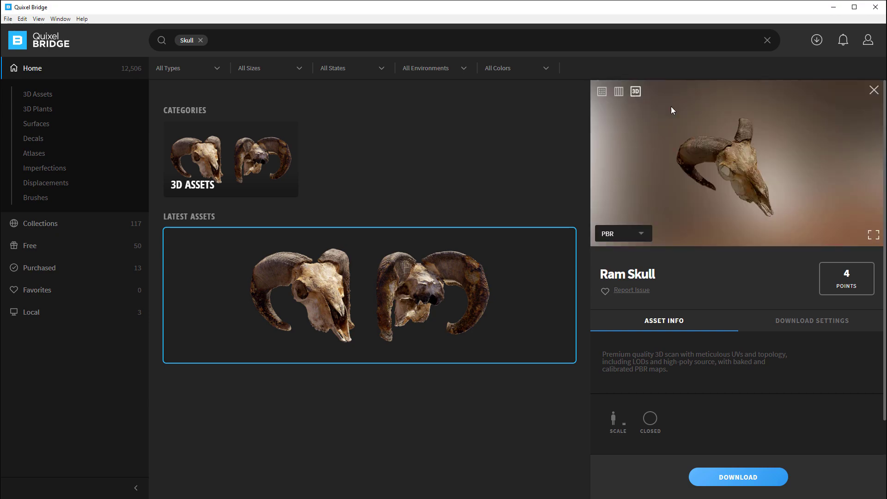
click(873, 234)
drag(416, 293, 304, 210)
drag(543, 274, 422, 259)
key(Escape)
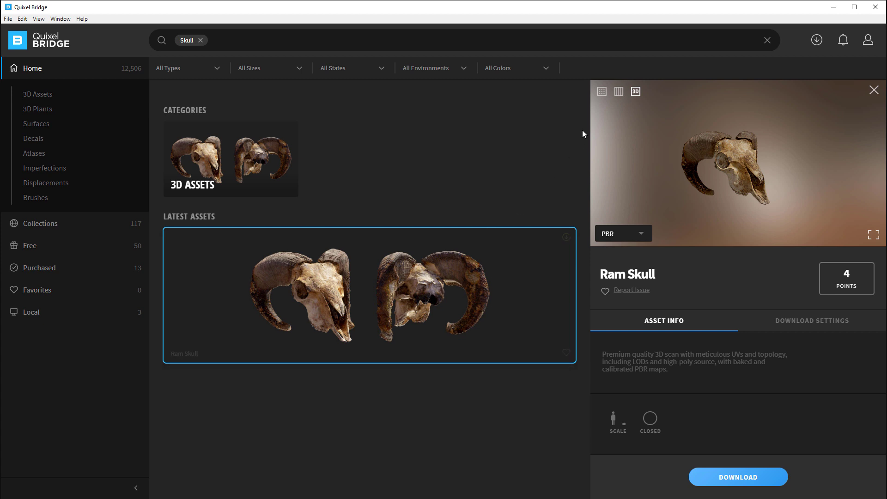
click(602, 91)
scroll(700, 376, down, 2)
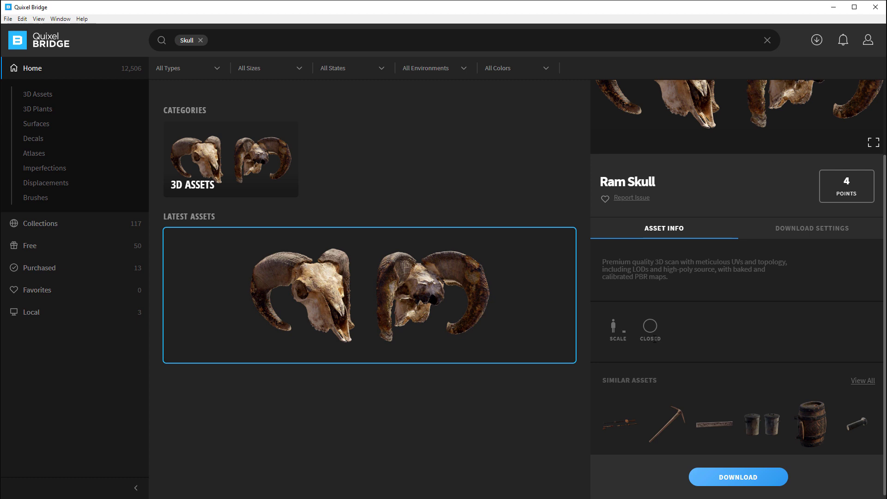
Step: Check the skull's Download Settings tab, then open the Global Download Settings for 3D models
click(812, 229)
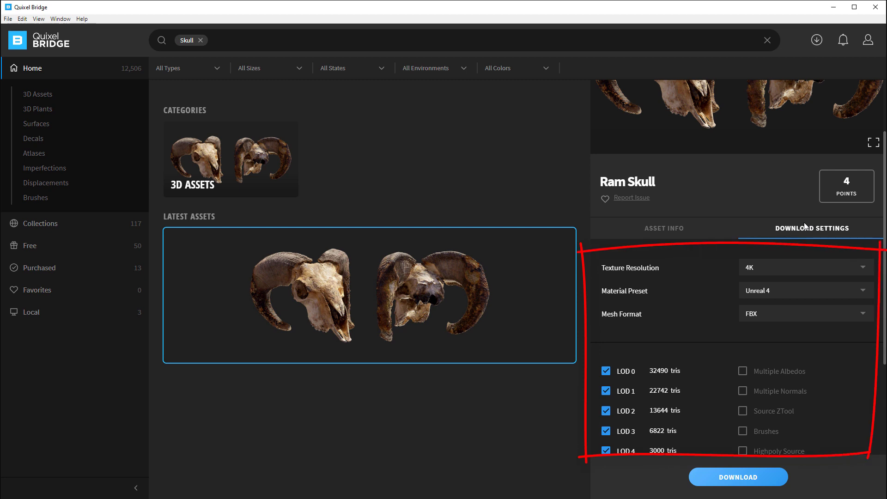
scroll(700, 281, down, 1)
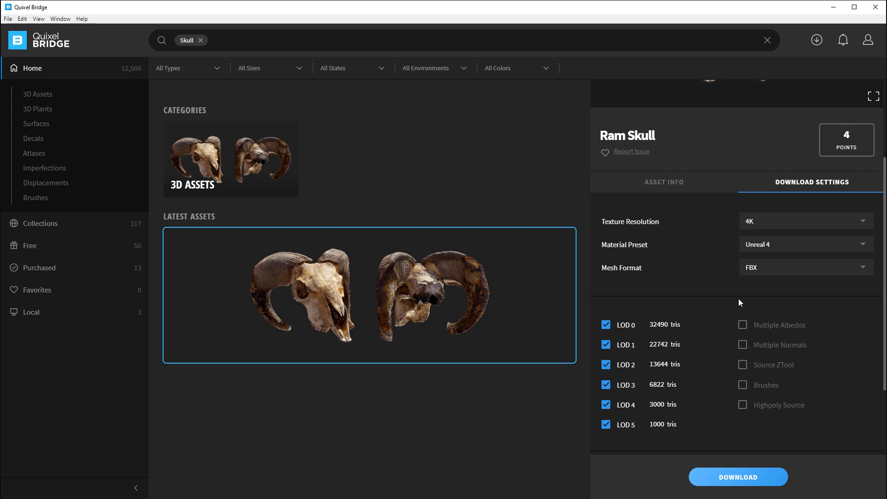
scroll(722, 298, down, 4)
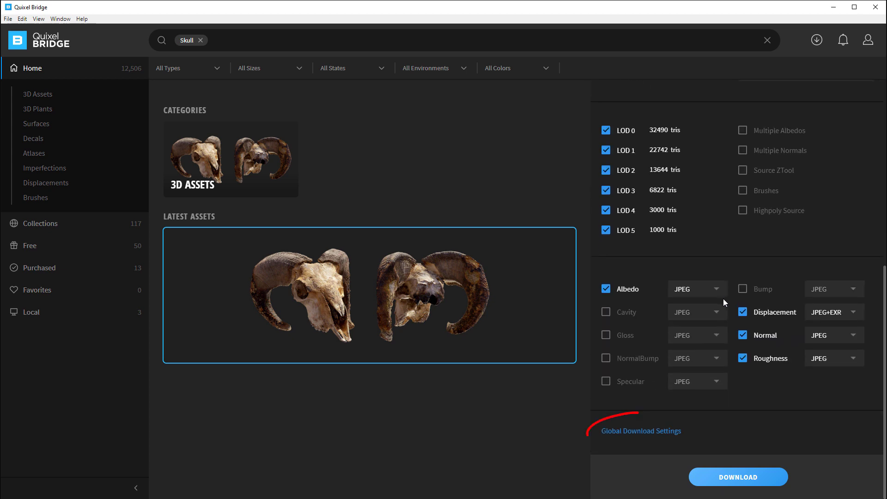
click(646, 431)
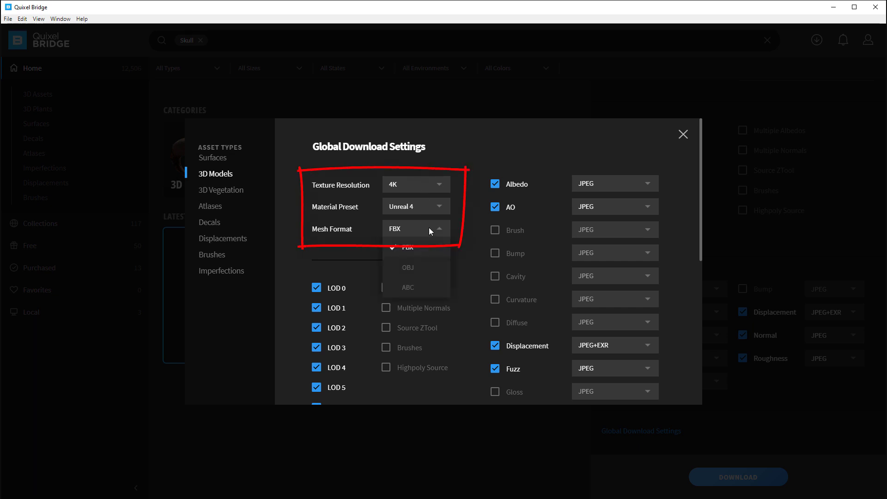
Step: Check the Material Preset and Texture Resolution dropdowns, keeping 4K, then close Global Download Settings
click(423, 207)
click(422, 207)
click(425, 184)
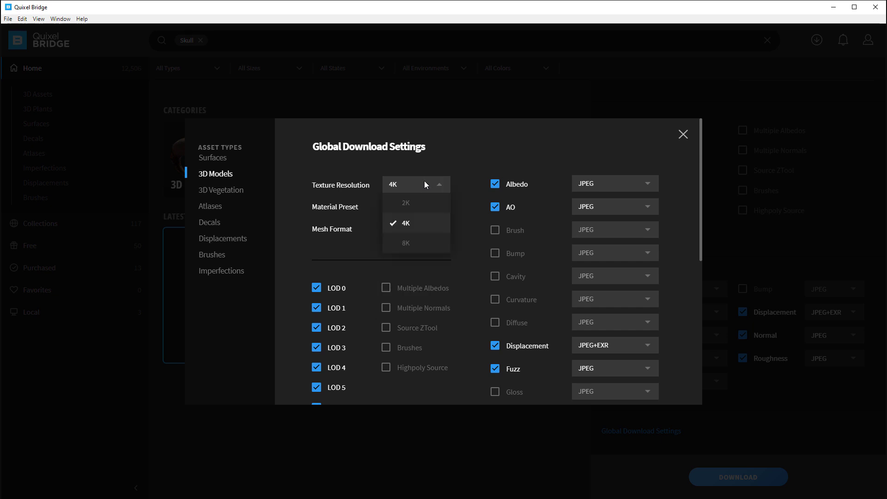
click(424, 181)
scroll(474, 243, down, 4)
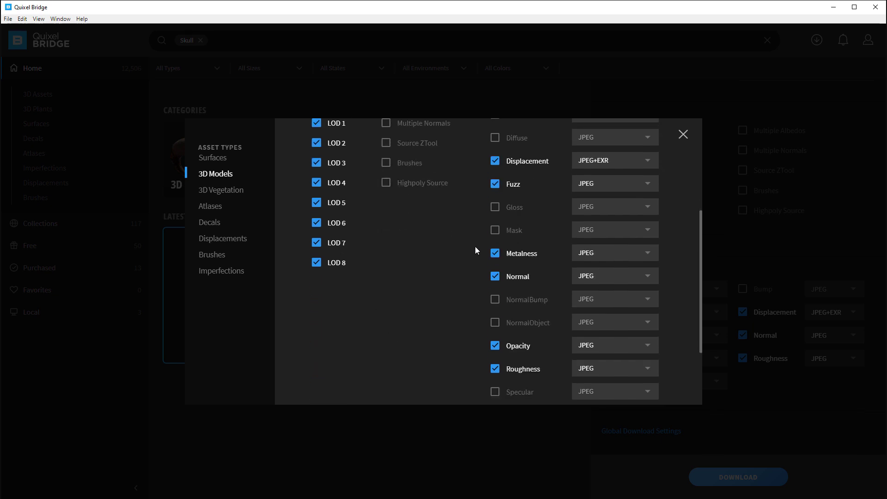
scroll(434, 262, up, 2)
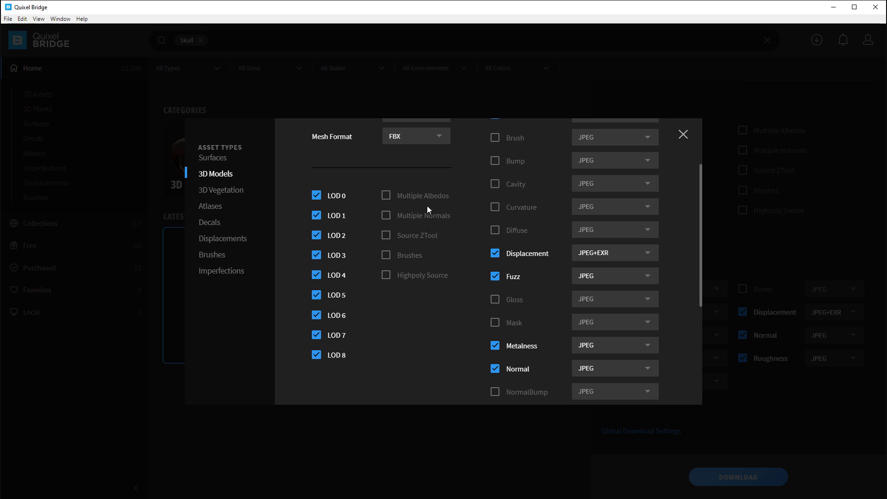
scroll(486, 228, down, 4)
scroll(486, 227, up, 5)
scroll(485, 226, up, 2)
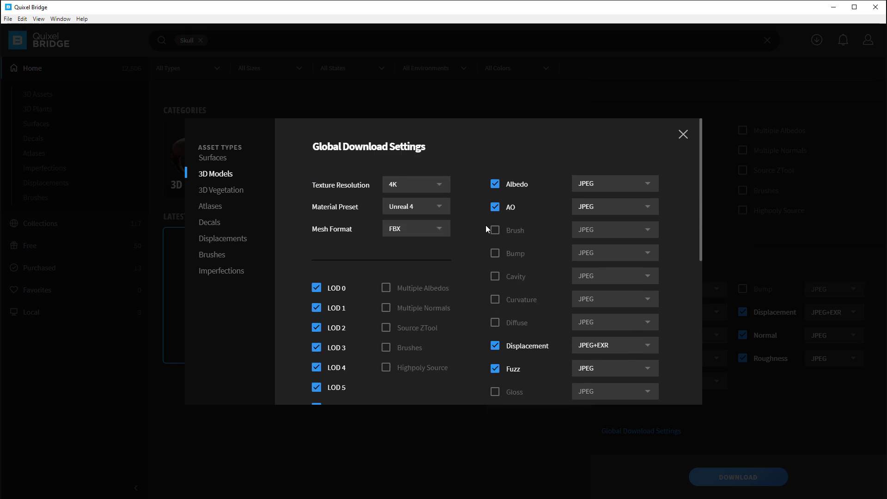
click(683, 135)
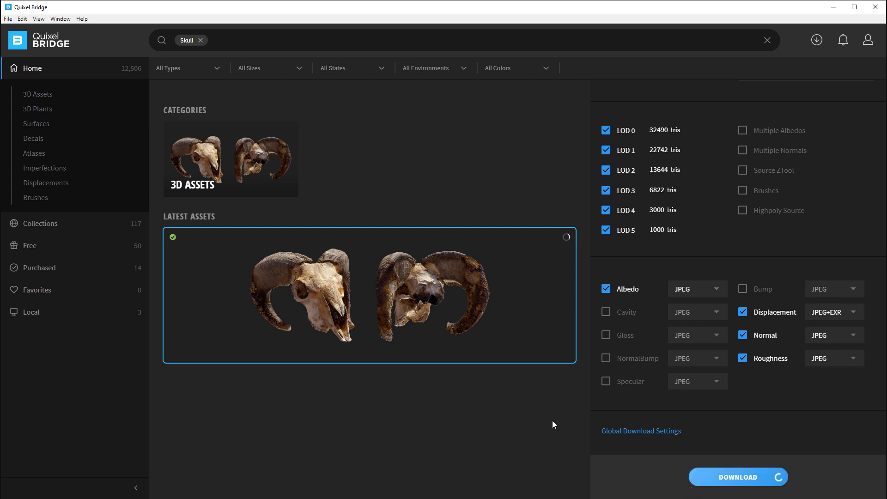
Step: Show the Ram Skull's export settings: 4K JPEG, FBX, LOD 0, targeting Unreal Engine 4.25
scroll(594, 404, up, 5)
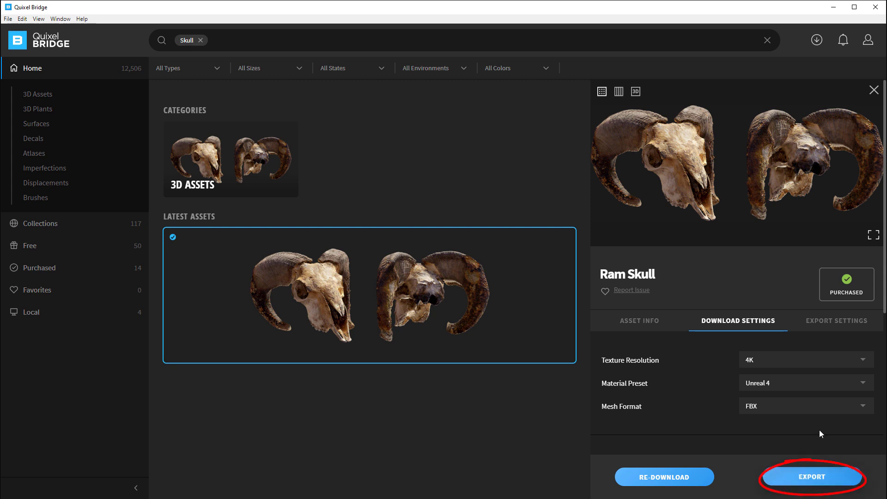
click(846, 327)
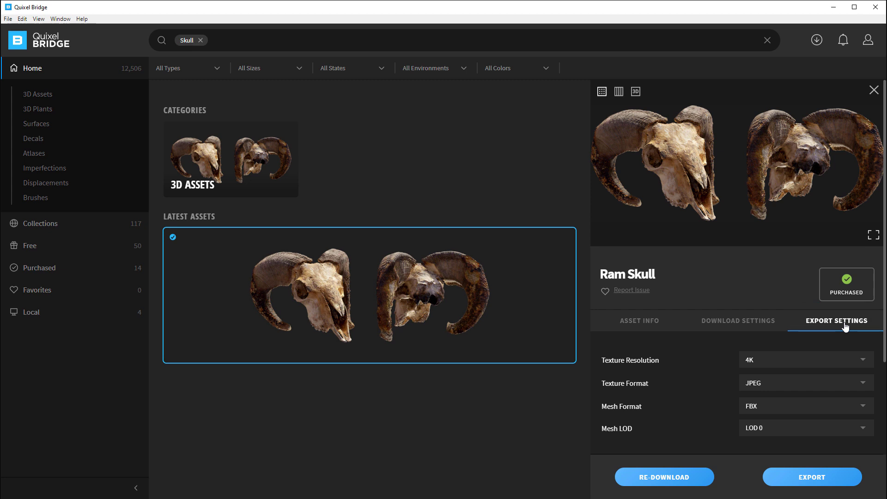
scroll(781, 310, down, 4)
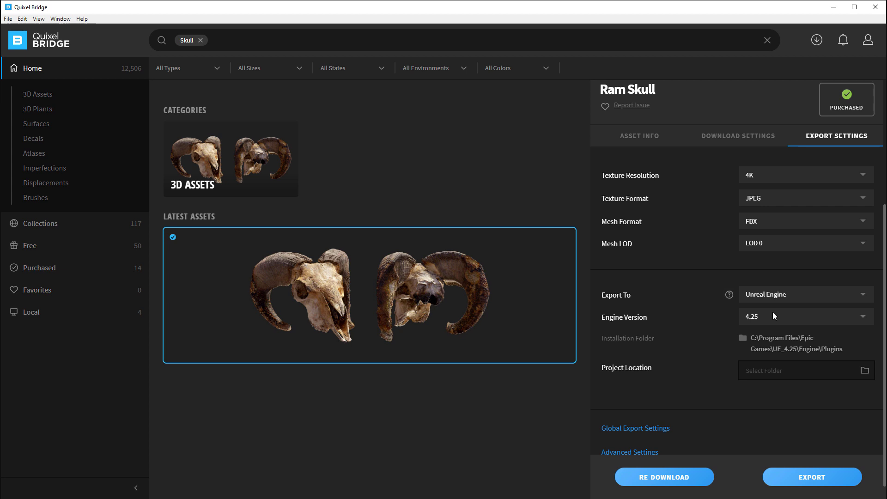
scroll(772, 312, down, 1)
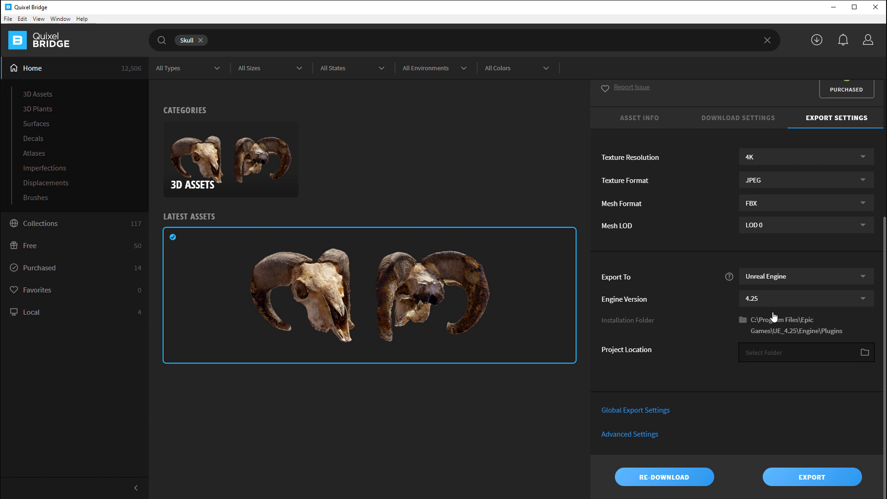
Step: Check the Global Export Settings for 3D models, keeping texture resolution at 4K JPEG
click(649, 411)
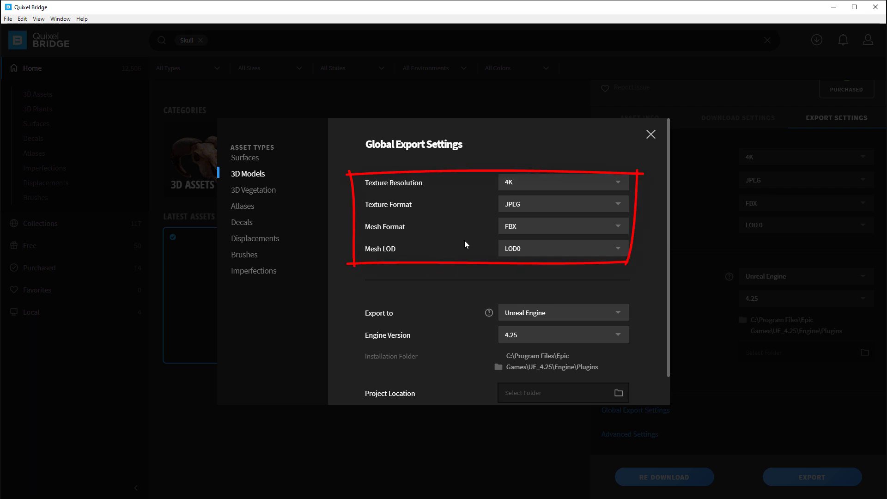
click(529, 181)
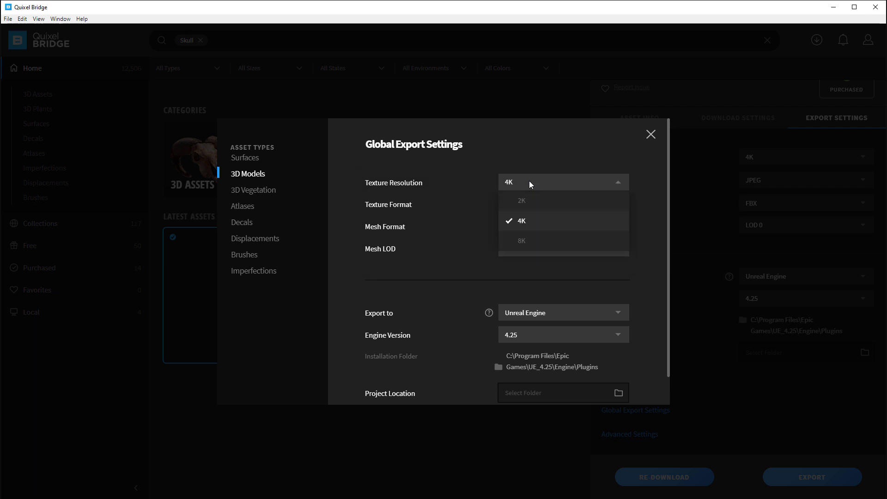
click(533, 182)
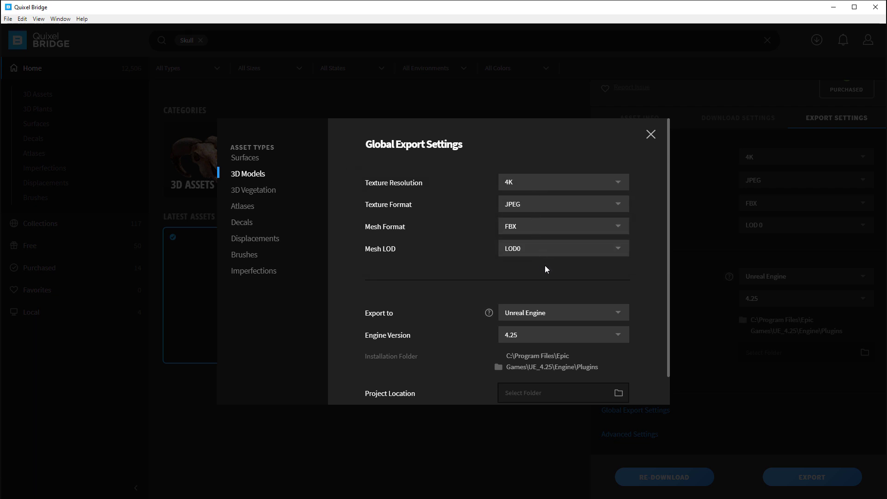
scroll(554, 294, down, 1)
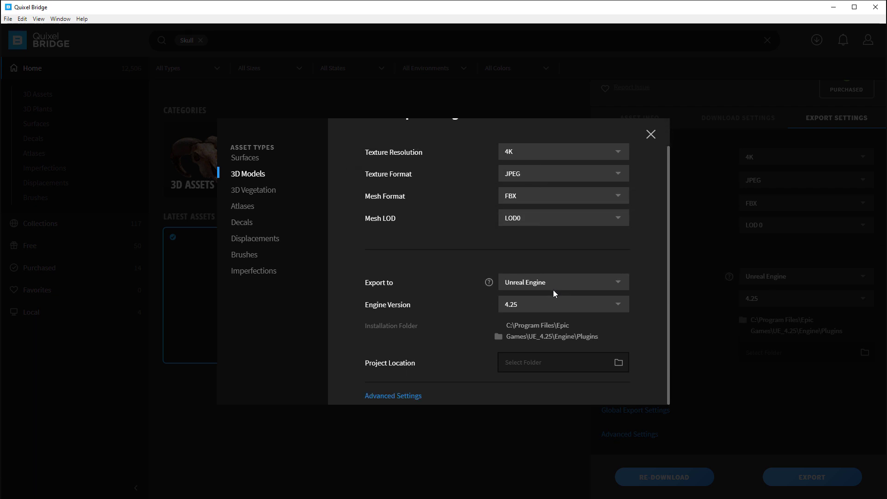